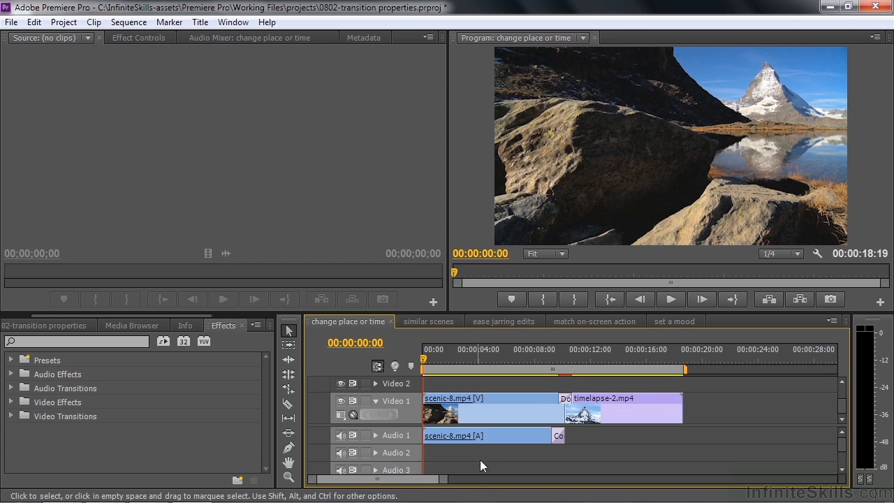
# Step: Show the effect settings of the Cross Dissolve between flowers-1.mp4 and flowers-7.mp4 in the set a mood sequence
pyautogui.click(674, 321)
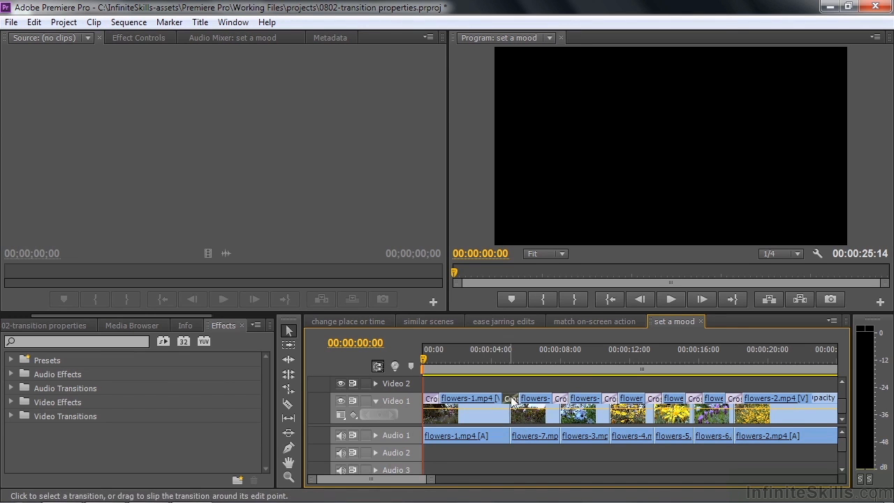
pyautogui.moveTo(514, 403)
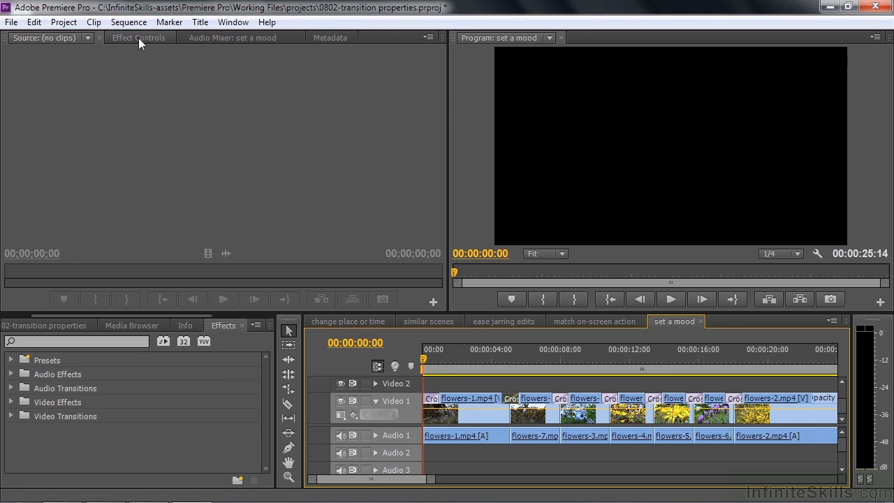
pyautogui.click(139, 38)
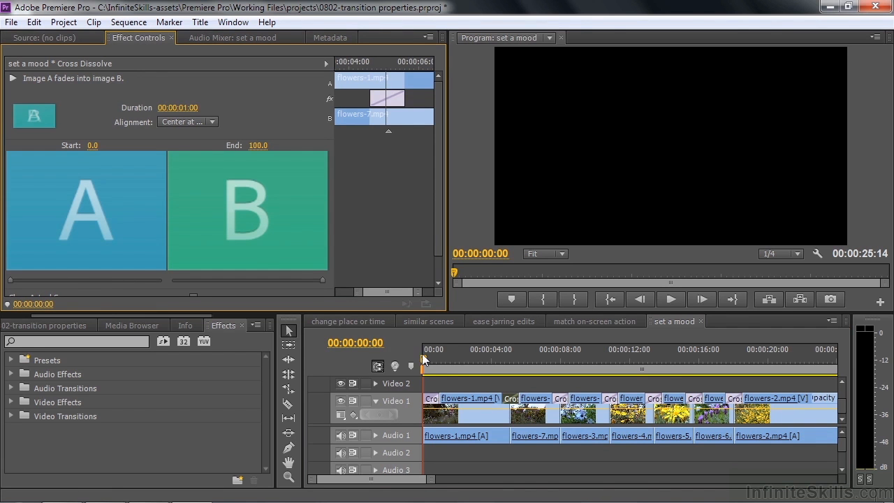
# Step: Preview the set a mood sequence from its opening dissolve up to the flowers-1.mp4 to flowers-7.mp4 dissolve at 00:00:04:29
pyautogui.moveTo(424, 356); pyautogui.dragTo(435, 363)
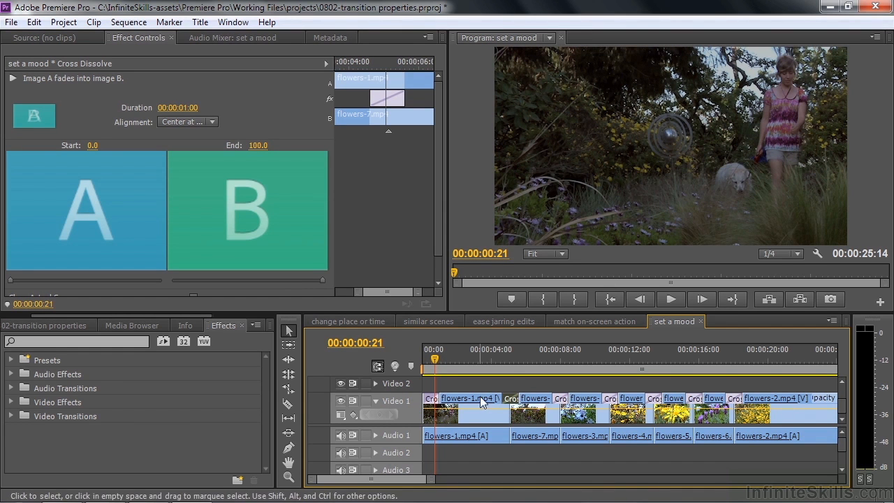
pyautogui.moveTo(454, 360); pyautogui.dragTo(508, 356)
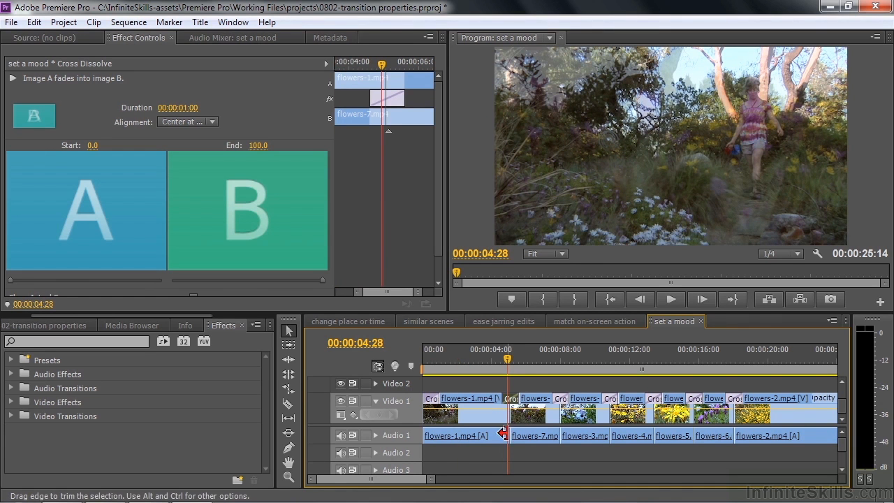
pyautogui.press('Right')
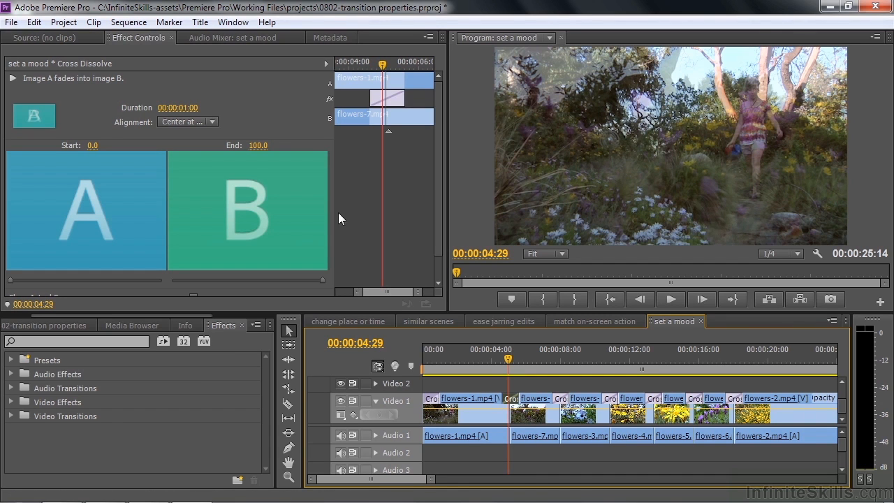
# Step: Check the dissolve's available alignment options, and hide and reshow the transition's timeline view in its effect settings
pyautogui.click(214, 121)
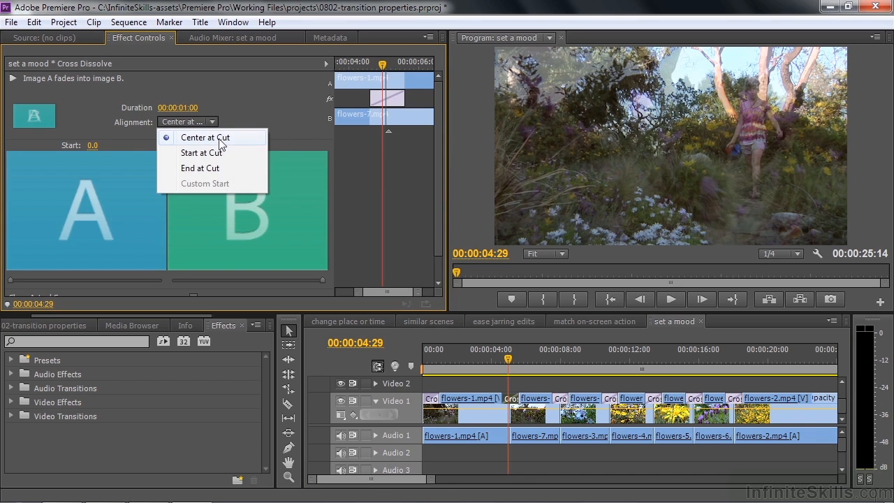
pyautogui.click(250, 86)
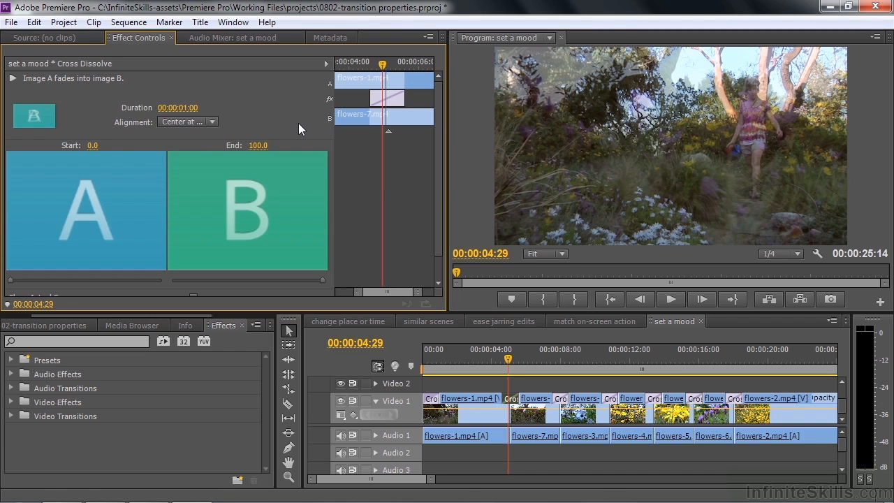
pyautogui.click(326, 62)
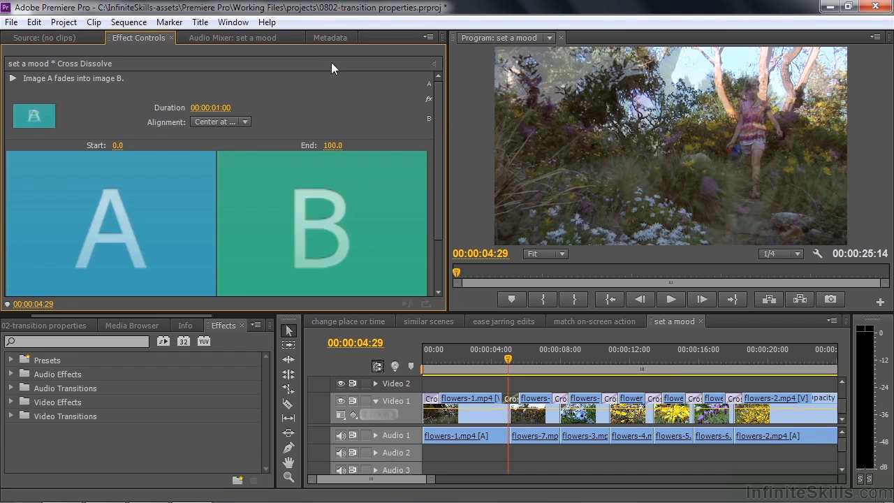
pyautogui.click(433, 63)
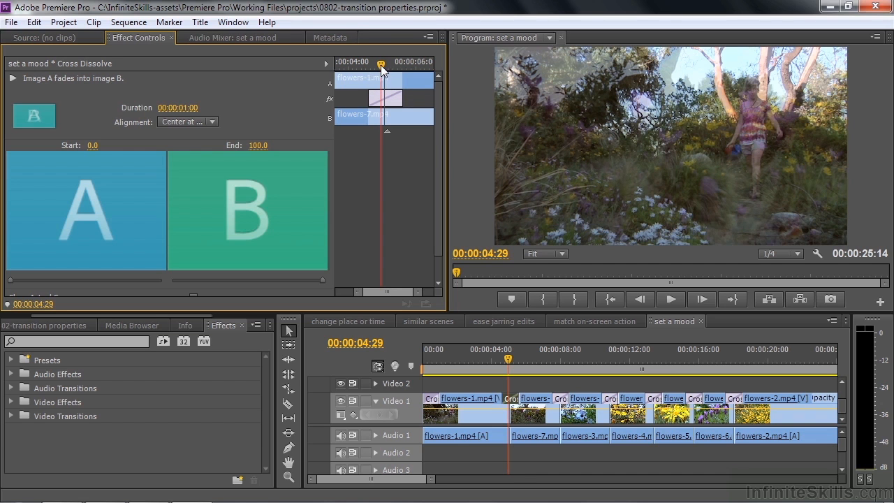
# Step: Move the playhead to the dissolve's start at 00:00:04:19 and enable Show Actual Sources for the transition
pyautogui.moveTo(380, 63); pyautogui.dragTo(370, 64)
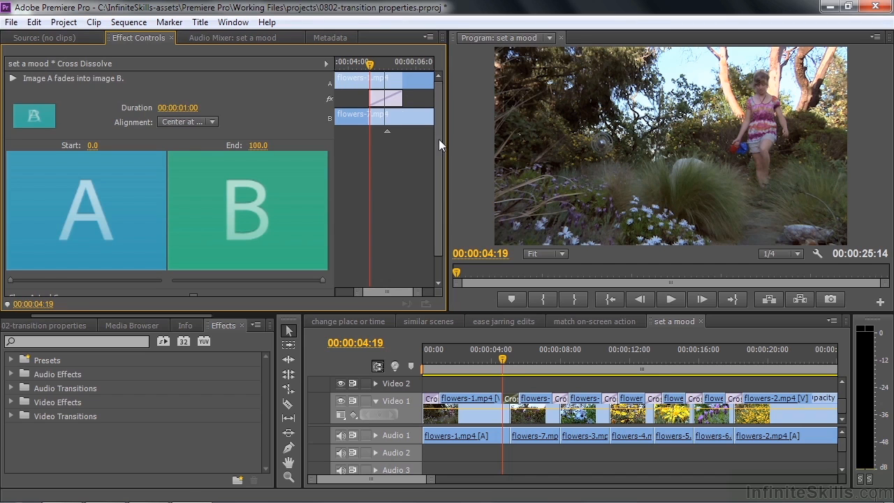
pyautogui.moveTo(439, 139); pyautogui.dragTo(440, 184)
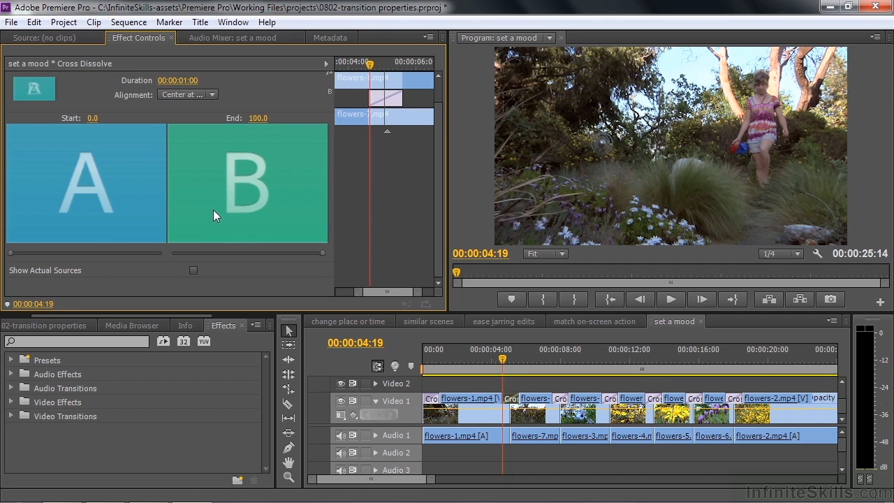
pyautogui.click(194, 271)
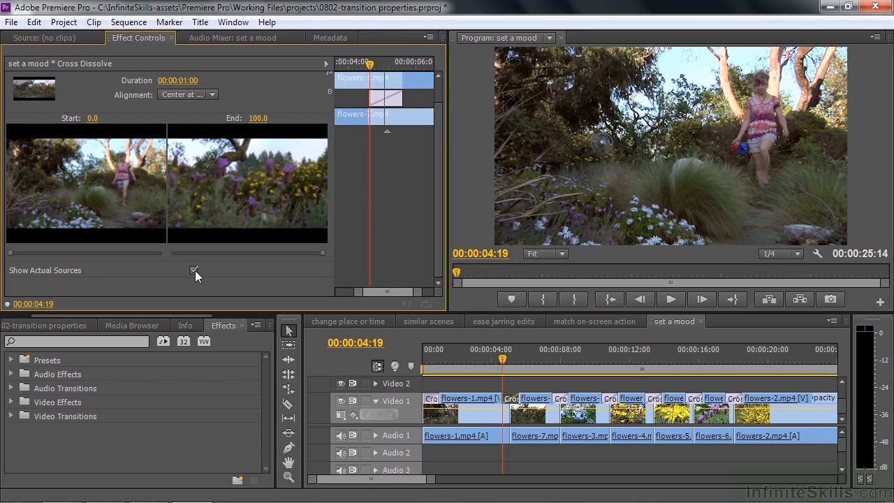
# Step: Compare the source frames of the next two dissolves with those of the flowers-1.mp4 to flowers-7.mp4 dissolve
pyautogui.click(560, 401)
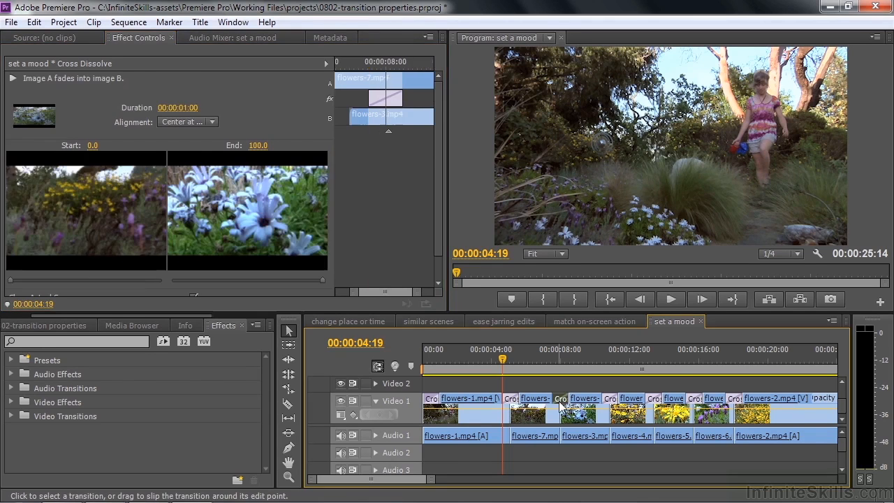
pyautogui.click(609, 399)
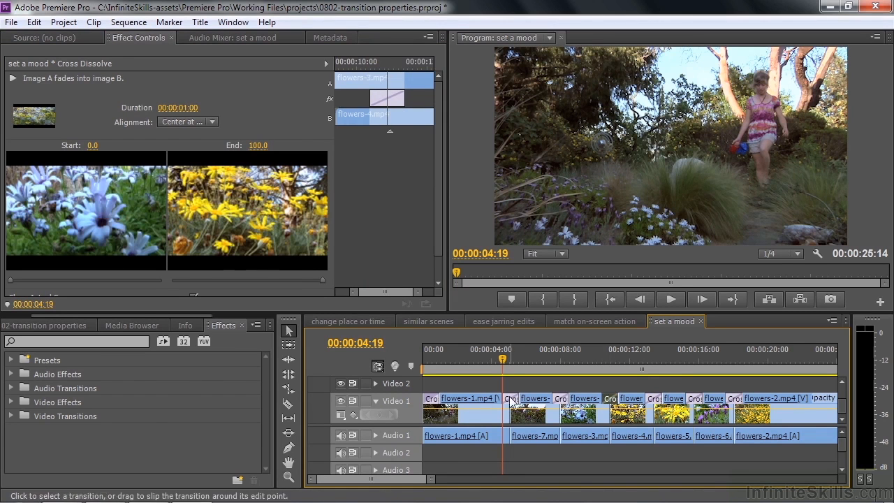
pyautogui.click(505, 399)
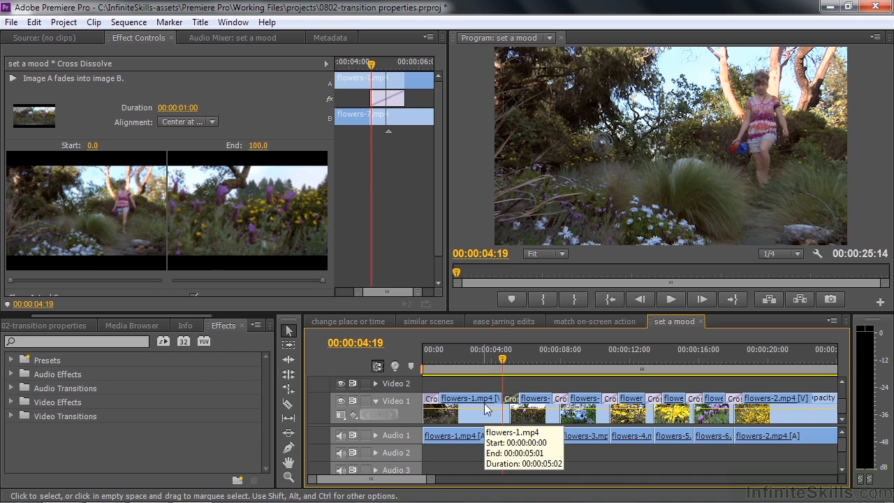
# Step: Shift the flowers-1.mp4 to flowers-7.mp4 dissolve slightly earlier over the cut, giving it a Custom Start alignment
pyautogui.moveTo(440, 236)
pyautogui.mouseDown()
pyautogui.moveTo(442, 277)
pyautogui.moveTo(444, 248)
pyautogui.mouseUp()
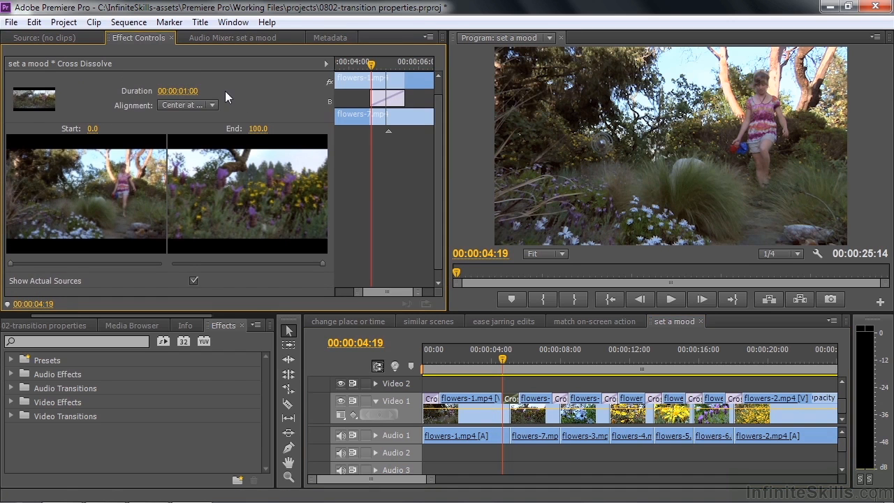
pyautogui.click(212, 105)
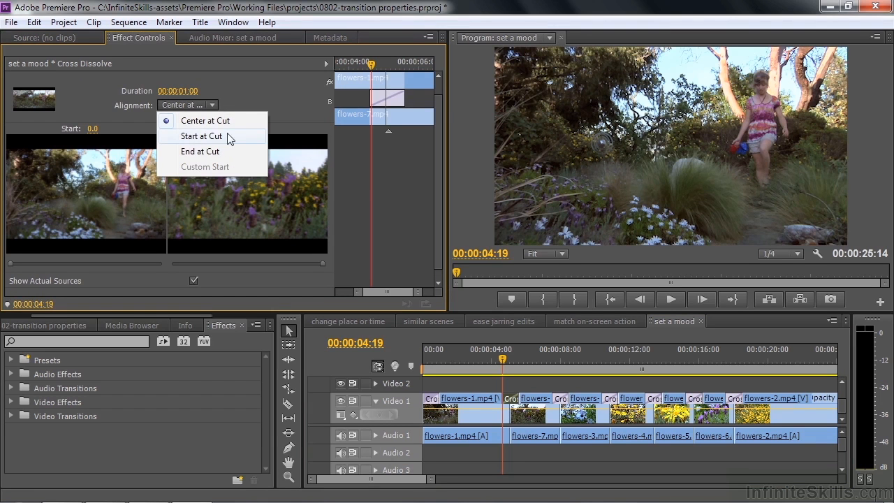
pyautogui.click(245, 78)
pyautogui.moveTo(395, 99)
pyautogui.mouseDown()
pyautogui.moveTo(413, 100)
pyautogui.moveTo(375, 100)
pyautogui.moveTo(389, 101)
pyautogui.mouseUp()
pyautogui.click(213, 106)
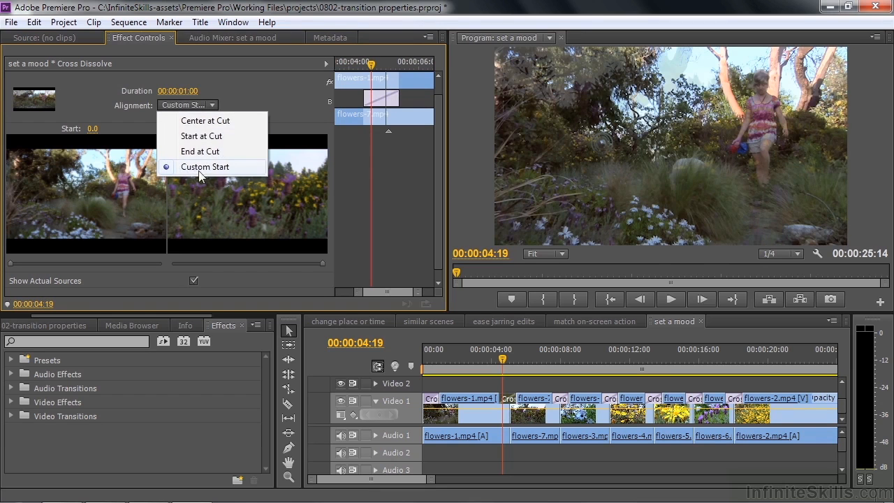
pyautogui.click(263, 73)
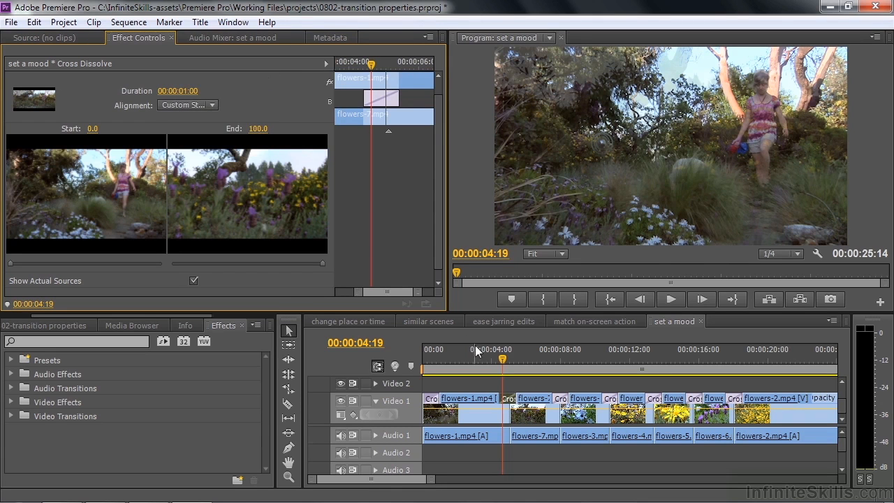
# Step: Select the Doors transition in the change place or time sequence with the playhead at 00:00:09:24
pyautogui.click(358, 322)
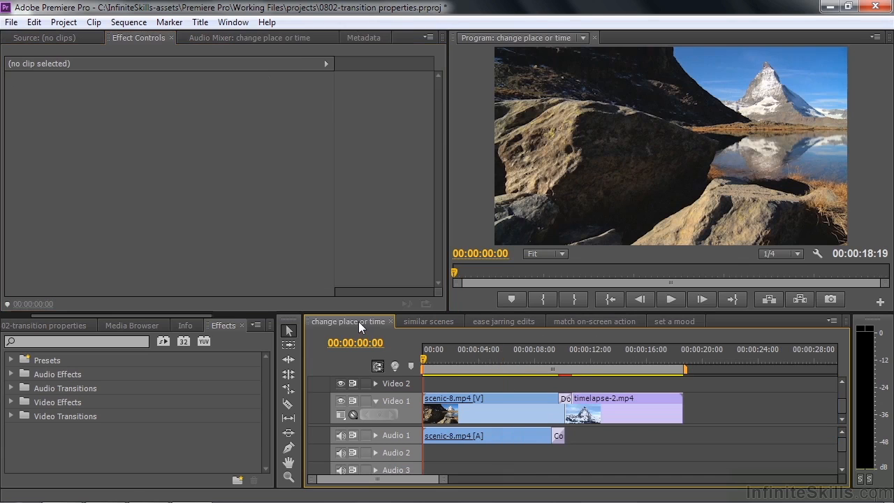
pyautogui.click(560, 351)
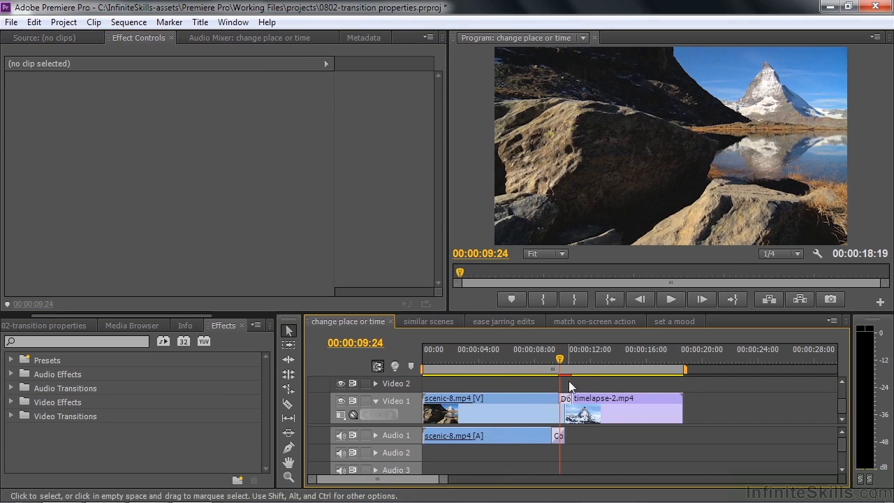
pyautogui.click(566, 401)
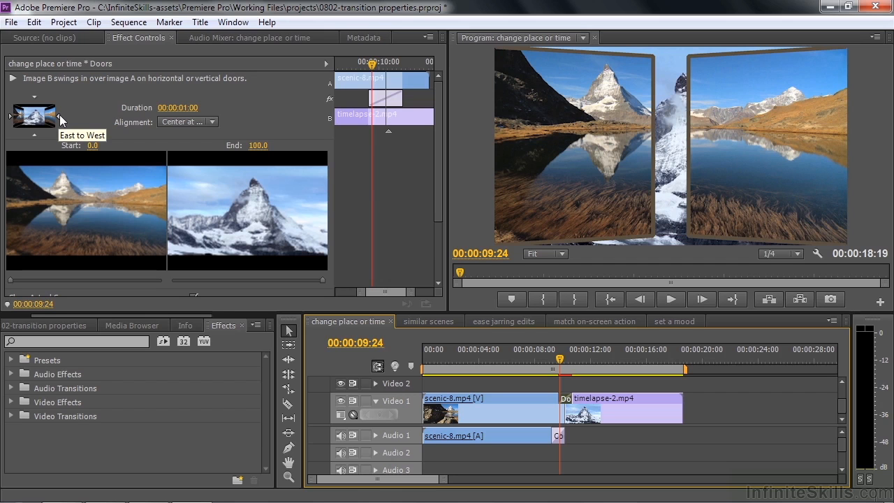
# Step: Try the vertical swing direction on the Doors transition, preview it, and restore the East to West direction
pyautogui.click(35, 99)
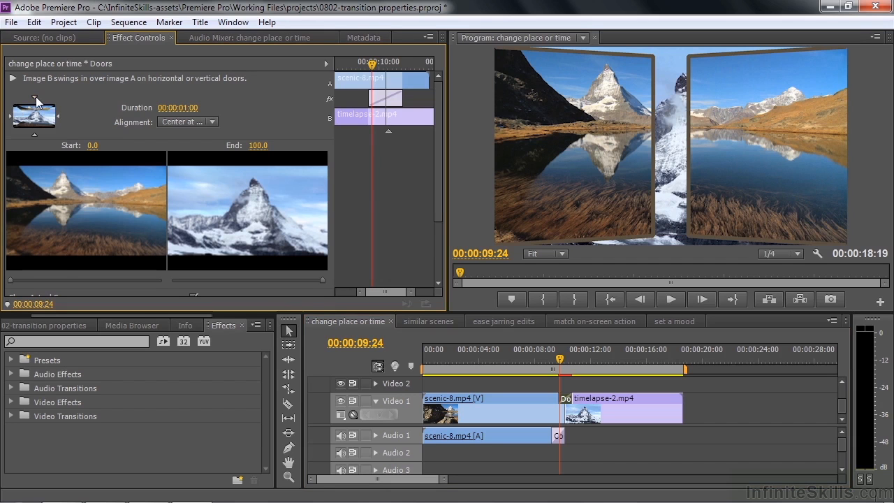
pyautogui.moveTo(460, 273); pyautogui.dragTo(460, 276)
pyautogui.moveTo(559, 372); pyautogui.dragTo(561, 368)
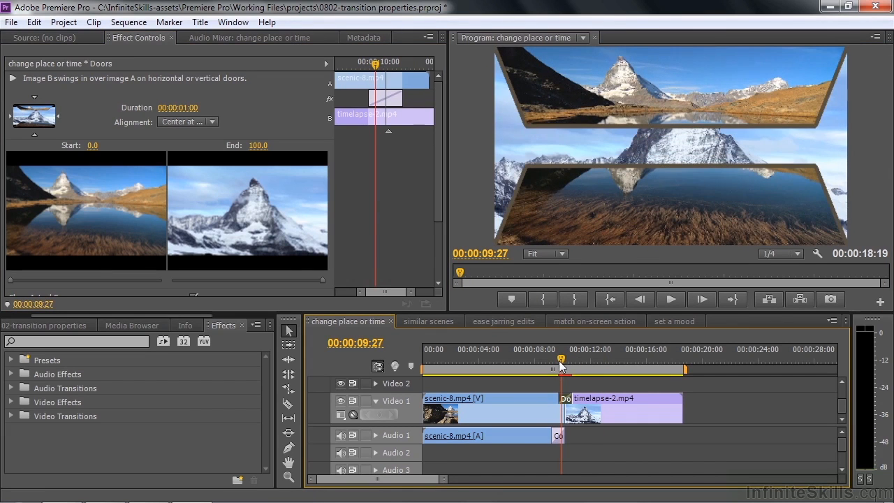
pyautogui.click(58, 117)
pyautogui.moveTo(561, 368); pyautogui.dragTo(562, 368)
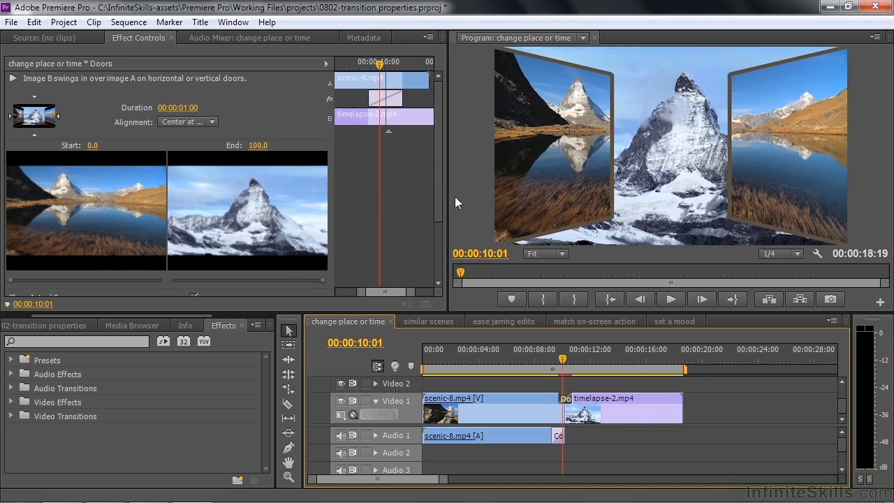
# Step: Try the Doors transition with Reverse turned off, preview the motion, and turn Reverse back on
pyautogui.moveTo(440, 186); pyautogui.dragTo(432, 261)
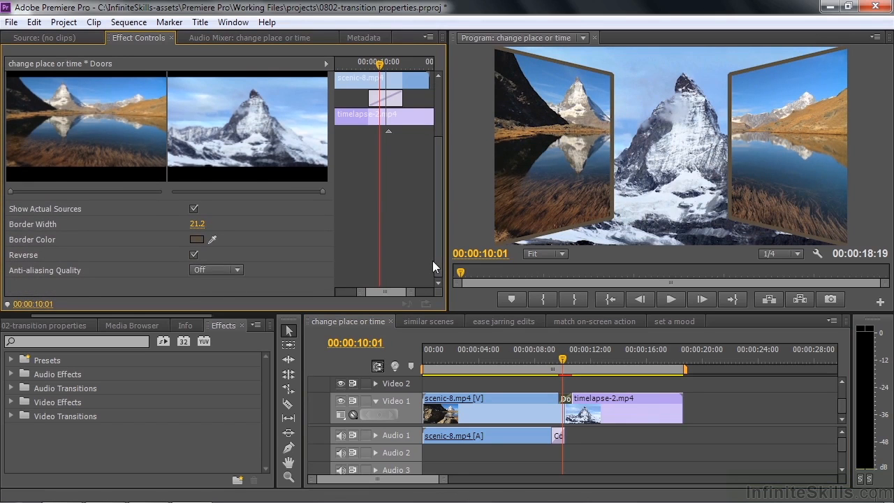
pyautogui.click(194, 254)
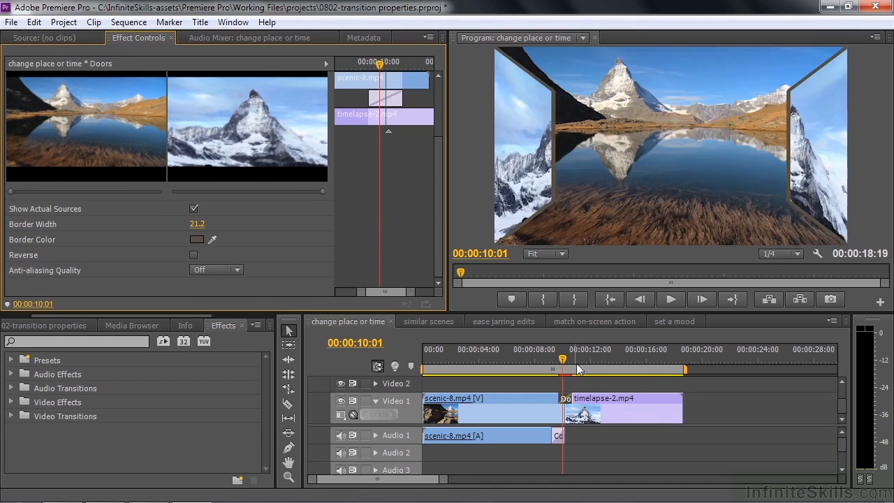
pyautogui.moveTo(558, 362); pyautogui.dragTo(561, 368)
pyautogui.click(194, 256)
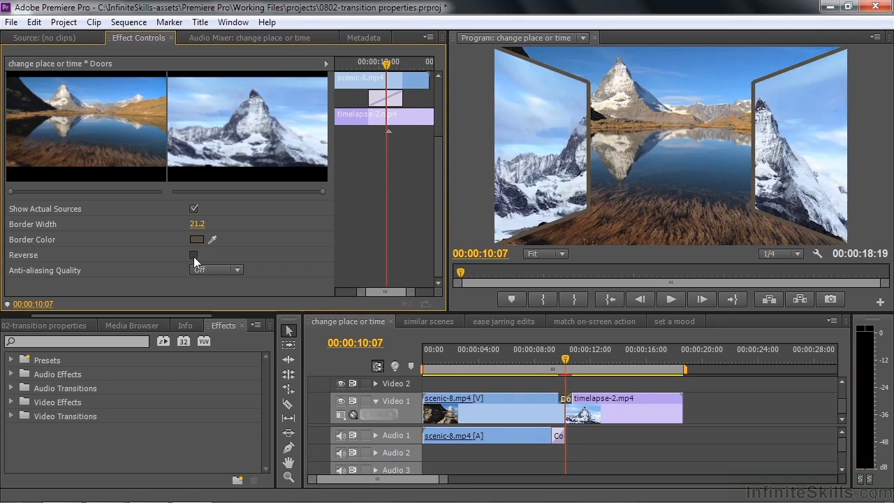
pyautogui.moveTo(564, 363); pyautogui.dragTo(556, 369)
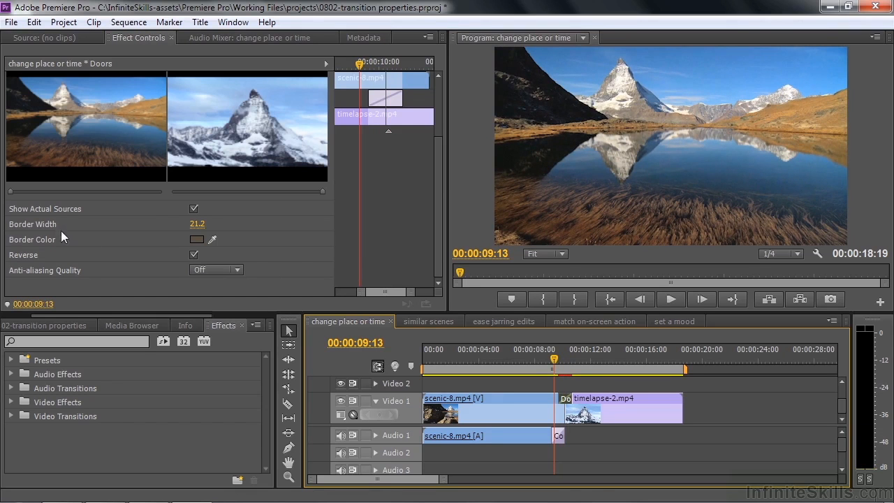
# Step: Sample a light snow color from the program preview at 00:00:10:00 as the Doors border color
pyautogui.click(563, 366)
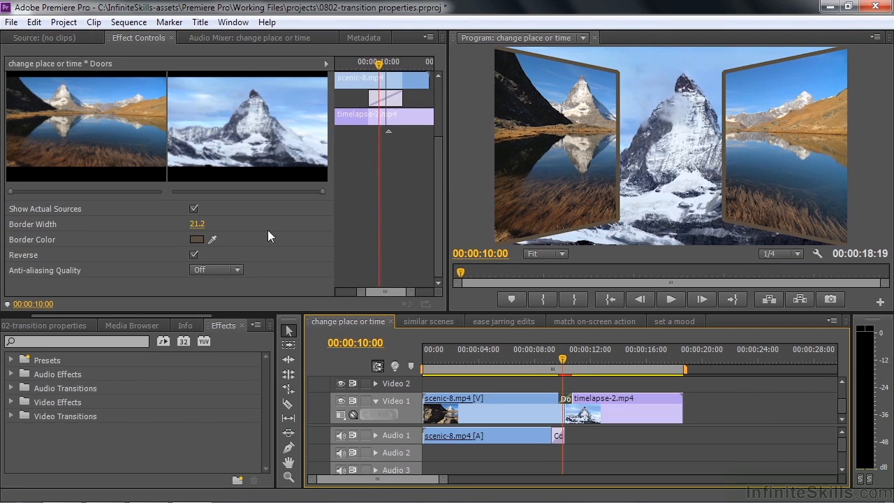
pyautogui.click(211, 240)
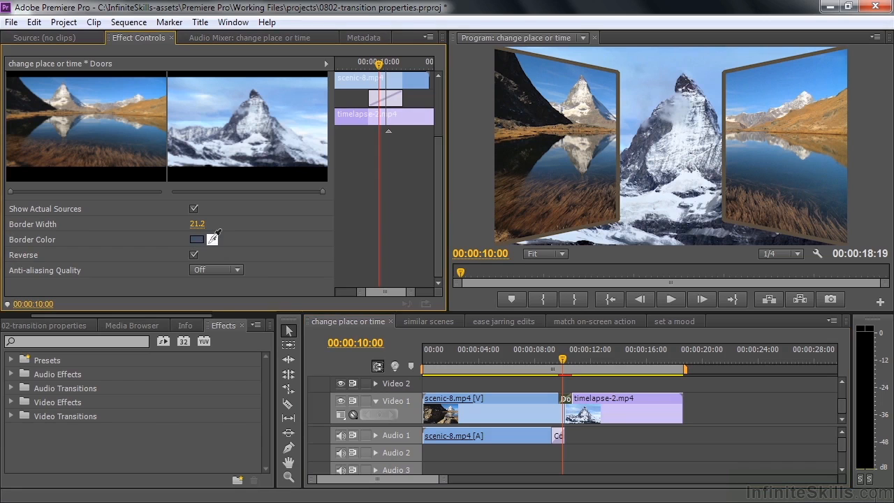
pyautogui.click(631, 218)
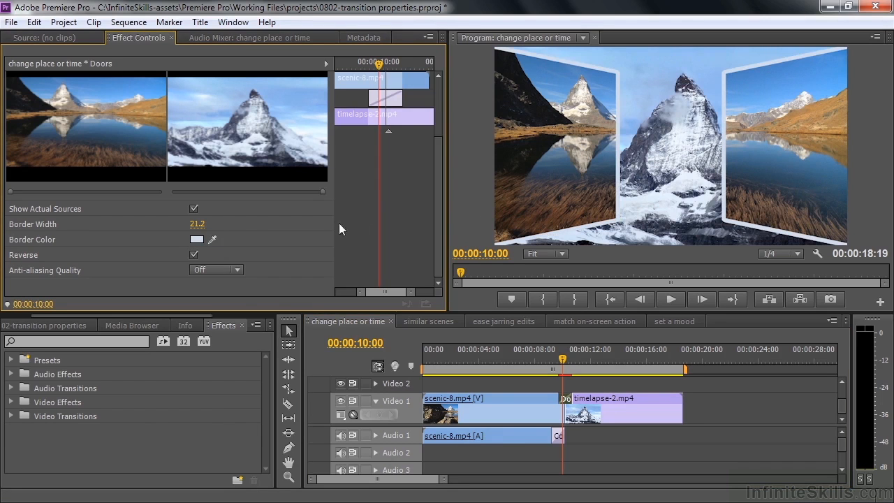
# Step: Set the Doors transition's border color to a dark blue using the Color Picker
pyautogui.click(197, 240)
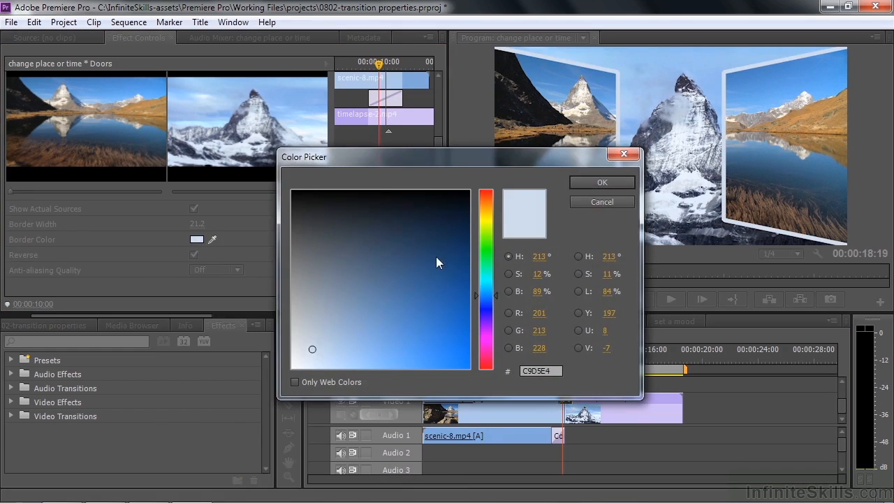
pyautogui.click(438, 254)
pyautogui.click(599, 183)
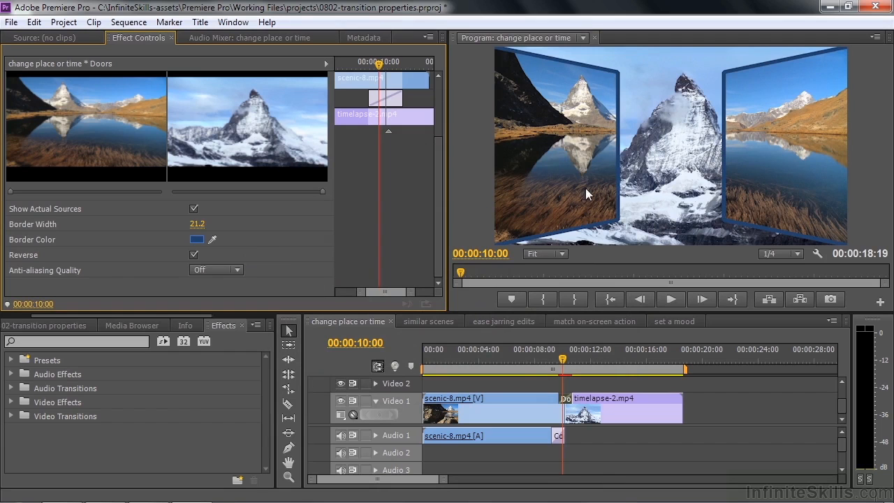
# Step: Magnify the program preview to 200% at the left door's upper corner and set the Doors transition's anti-aliasing quality to High
pyautogui.click(561, 254)
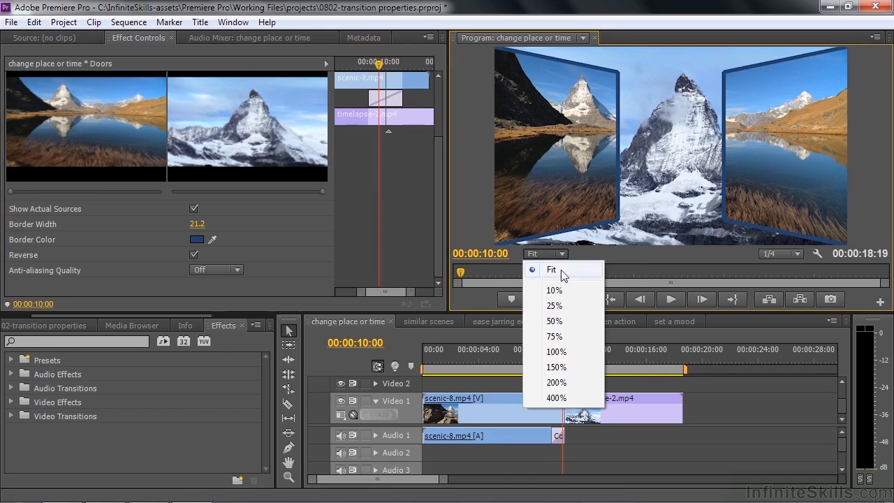
pyautogui.click(557, 382)
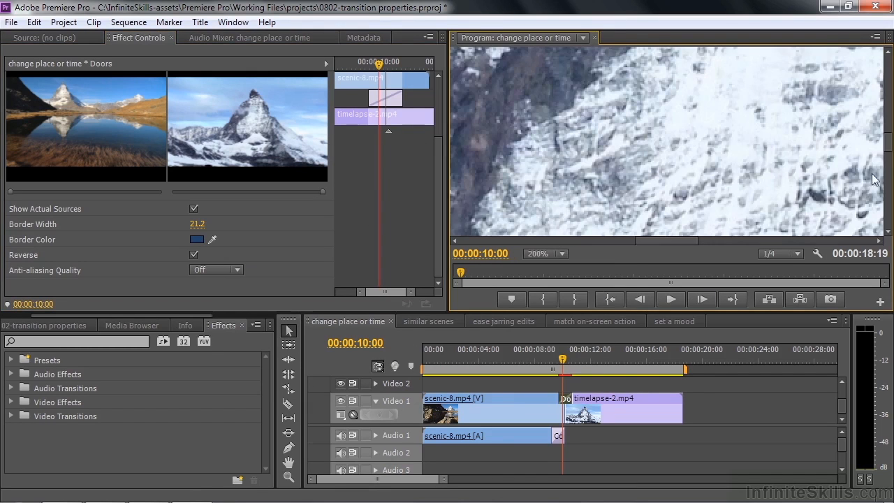
pyautogui.moveTo(889, 150); pyautogui.dragTo(890, 93)
pyautogui.moveTo(658, 241); pyautogui.dragTo(592, 246)
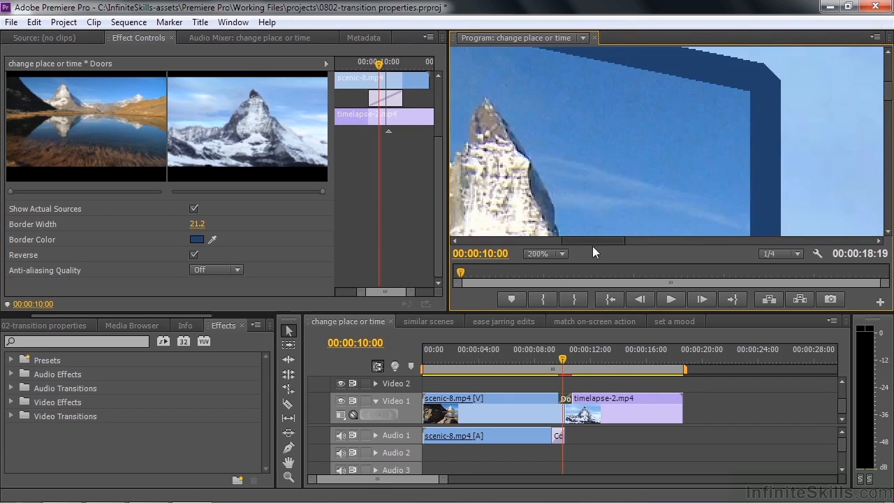
pyautogui.scroll(3, 617, 108)
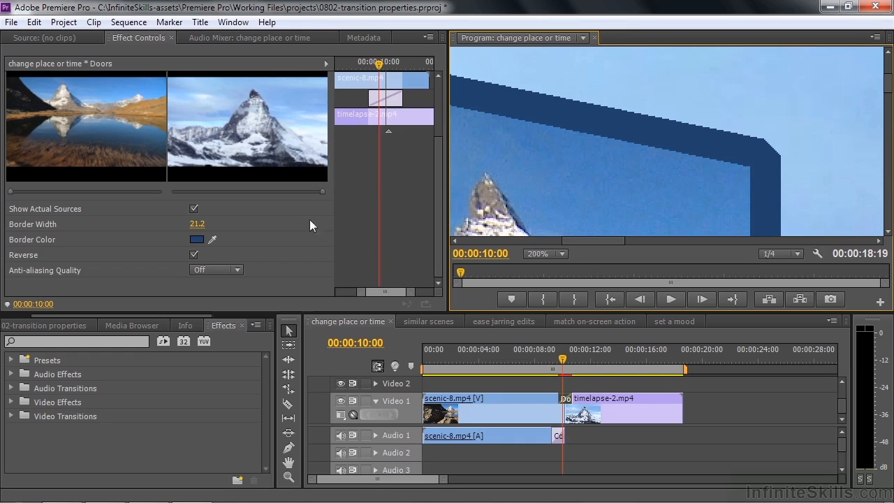
pyautogui.click(237, 272)
pyautogui.click(231, 333)
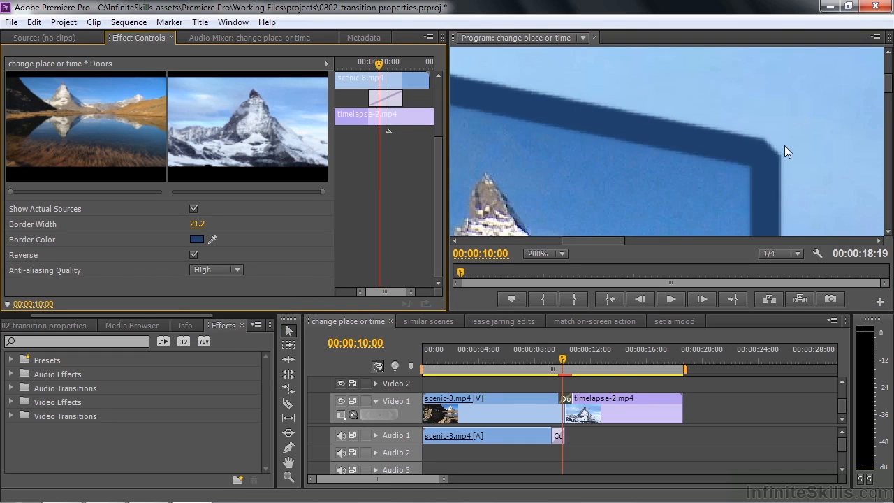
# Step: Fit the whole frame in the program preview and play through the Doors transition to check its smoothed border
pyautogui.click(560, 255)
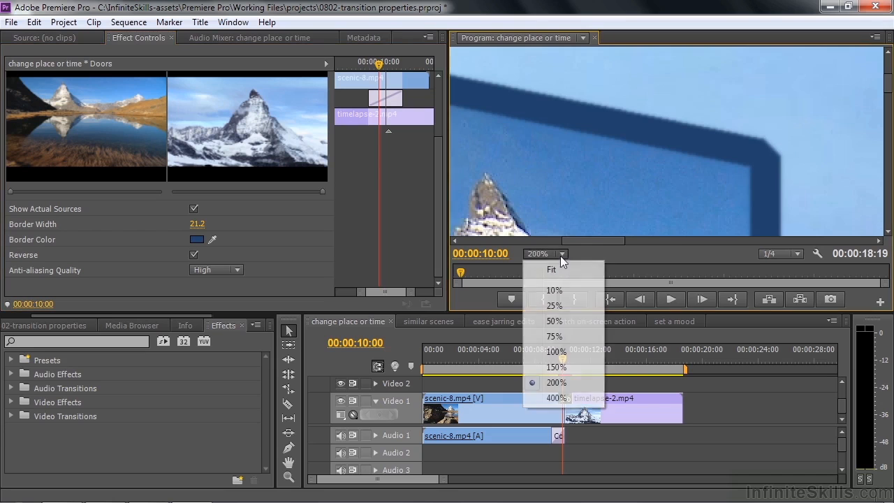
pyautogui.click(557, 269)
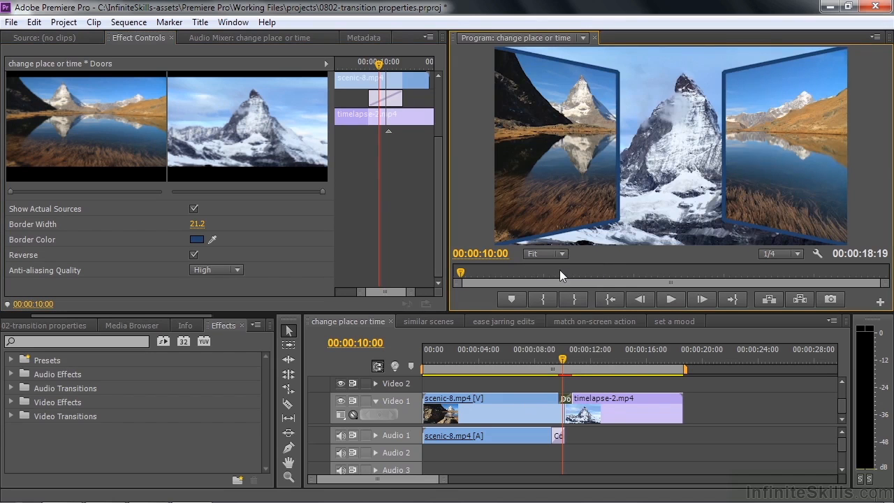
pyautogui.moveTo(563, 359); pyautogui.dragTo(556, 358)
pyautogui.press('space')
pyautogui.press('space')
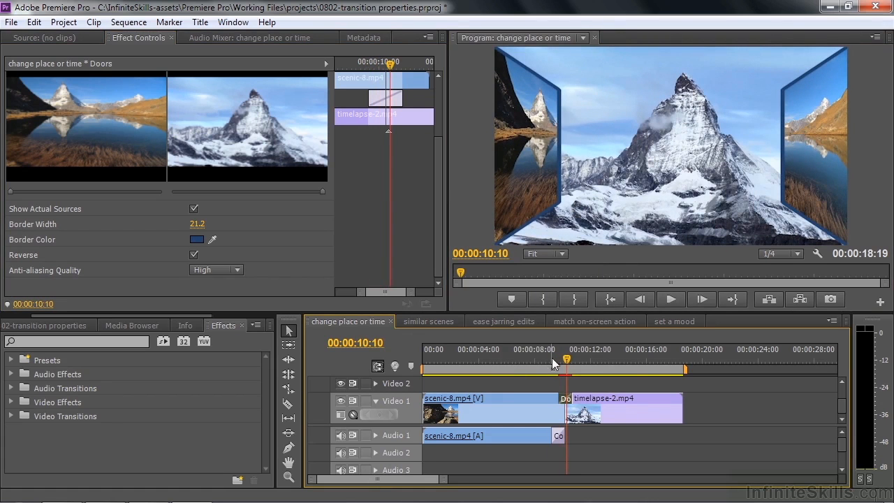
pyautogui.moveTo(566, 359); pyautogui.dragTo(560, 359)
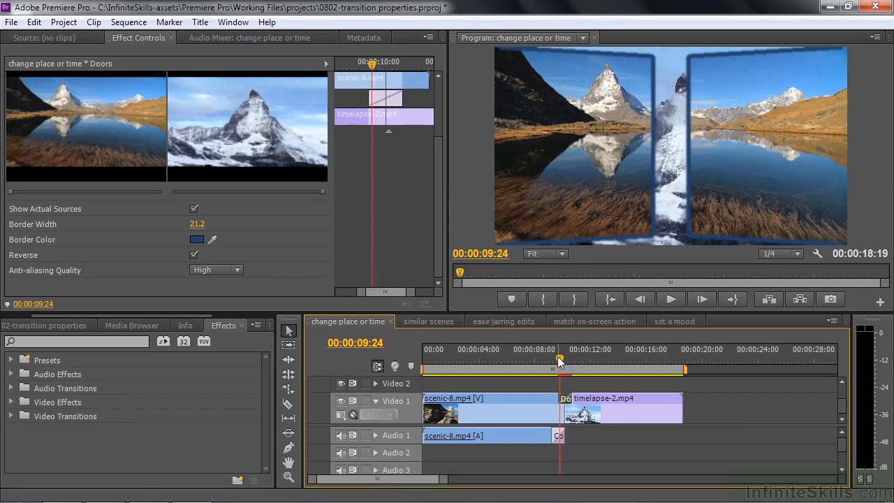
# Step: In the similar scenes sequence, reposition the Iris Round transition's center slightly up and left so the circle opens around the bird's head
pyautogui.click(433, 319)
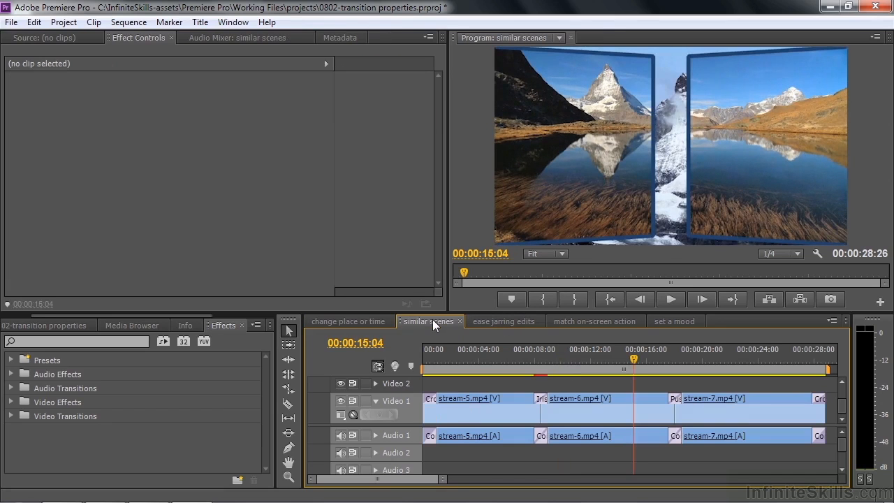
pyautogui.moveTo(635, 363); pyautogui.dragTo(542, 367)
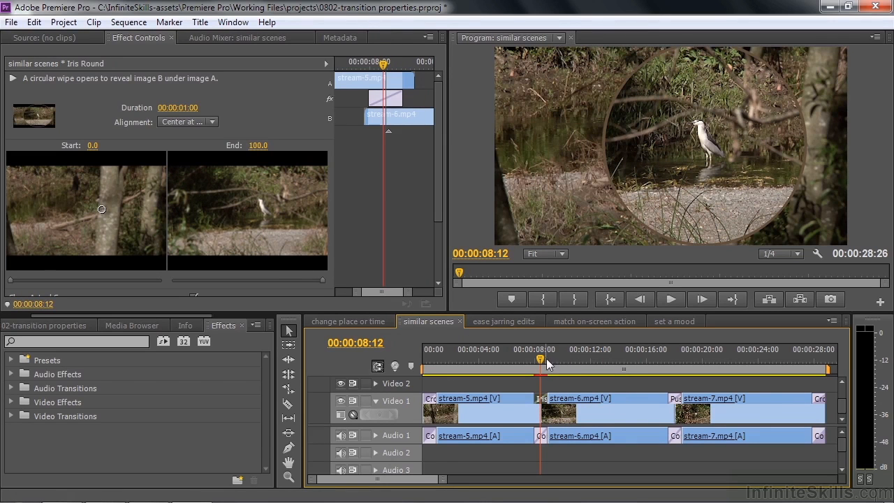
pyautogui.moveTo(541, 358); pyautogui.dragTo(536, 357)
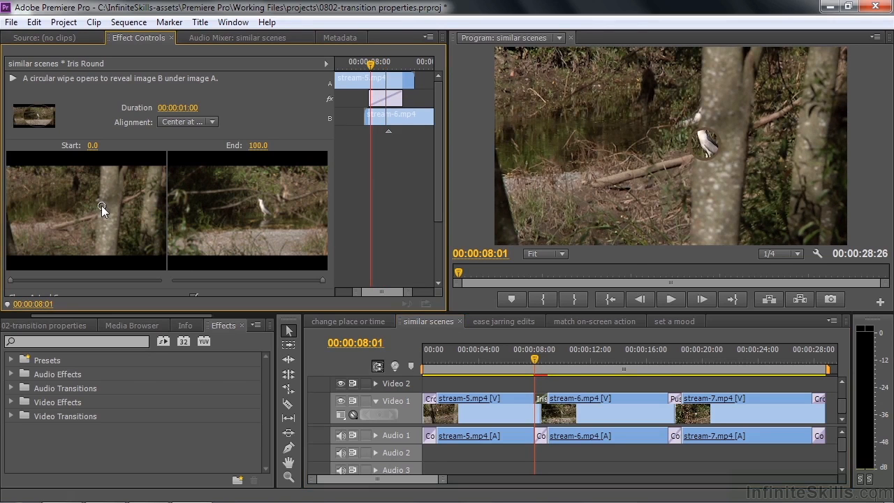
pyautogui.moveTo(100, 201); pyautogui.dragTo(99, 201)
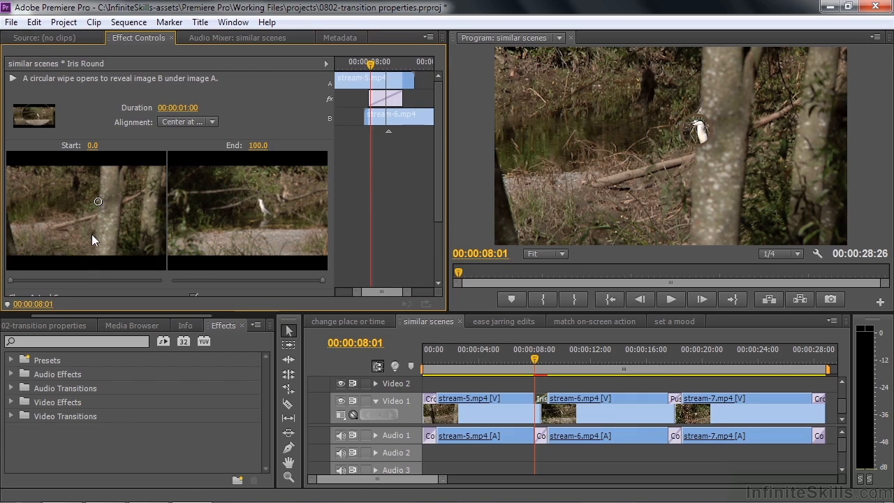
pyautogui.scroll(-3, 92, 234)
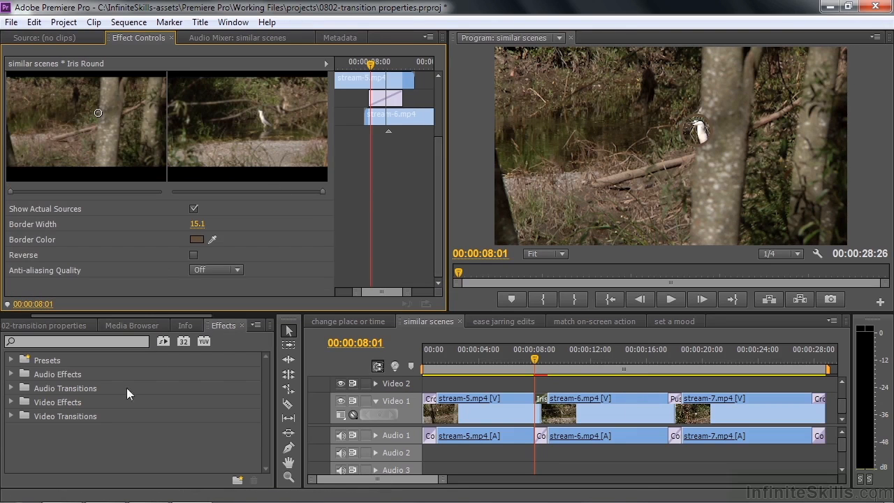
# Step: Replace the Iris Round transition between stream-5.mp4 and stream-6.mp4 with Zoom Boxes and select it
pyautogui.click(10, 416)
pyautogui.moveTo(265, 390); pyautogui.dragTo(263, 455)
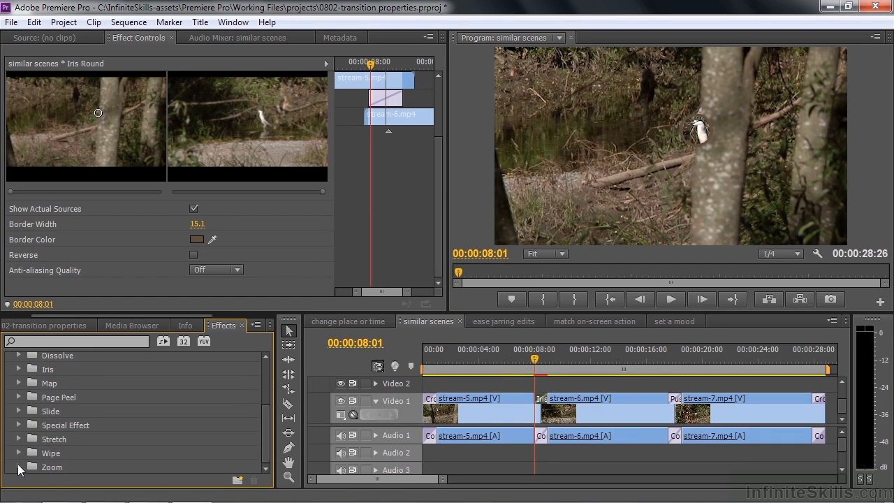
pyautogui.click(18, 466)
pyautogui.moveTo(261, 419); pyautogui.dragTo(269, 464)
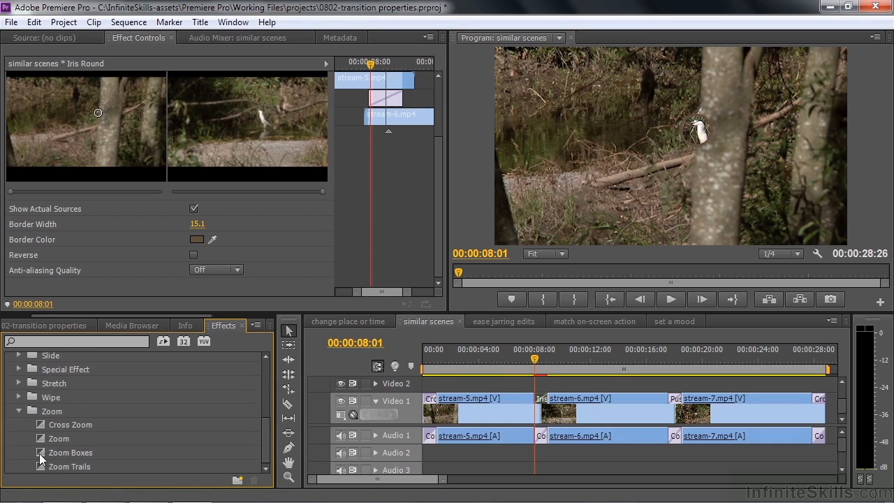
pyautogui.moveTo(39, 453); pyautogui.dragTo(545, 400)
pyautogui.click(542, 398)
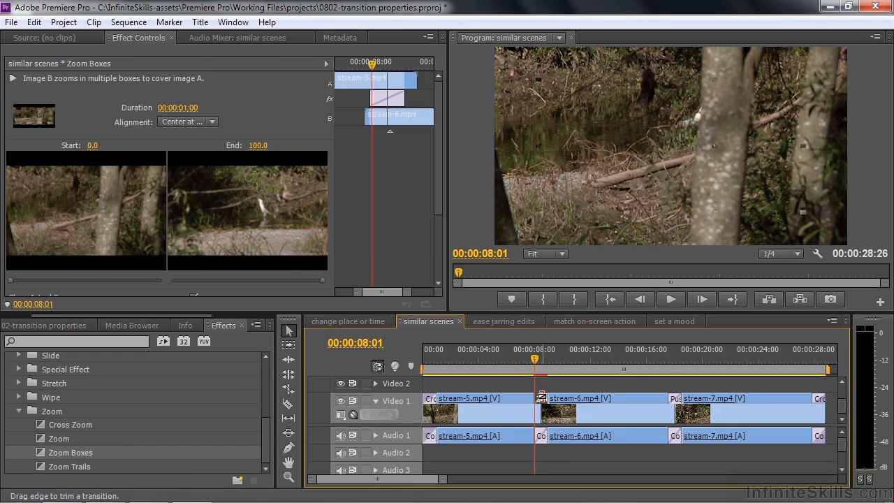
# Step: Inspect the custom settings of the Zoom Boxes transition and close them without changes
pyautogui.moveTo(439, 163); pyautogui.dragTo(431, 253)
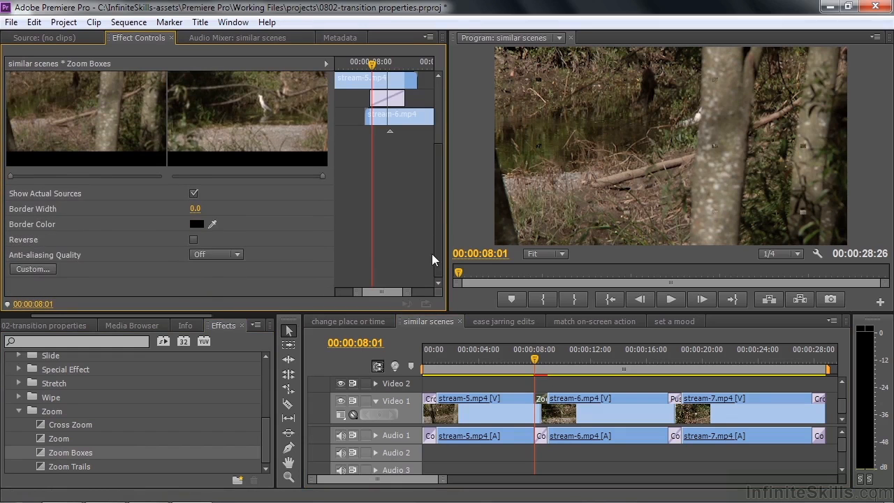
pyautogui.click(31, 269)
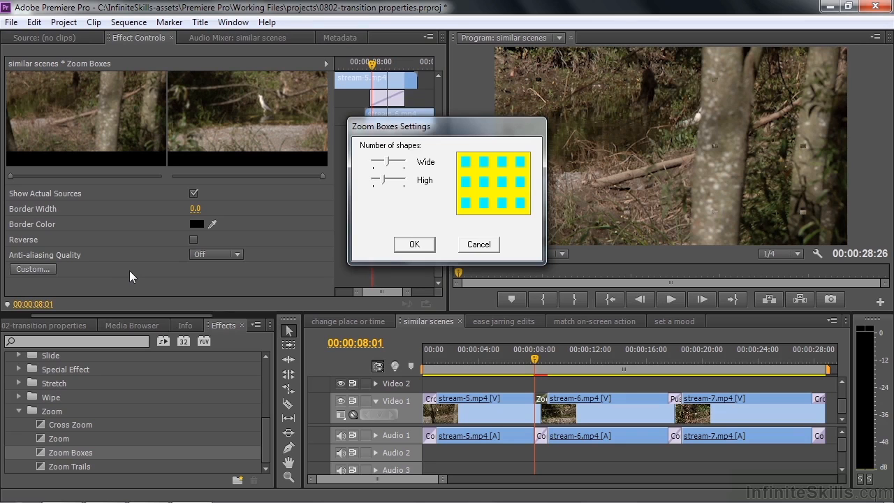
pyautogui.click(479, 244)
# Step: Play the Zoom Boxes transition from about 00:00:07:25 and scrub back to its middle to examine the box pattern
pyautogui.click(532, 359)
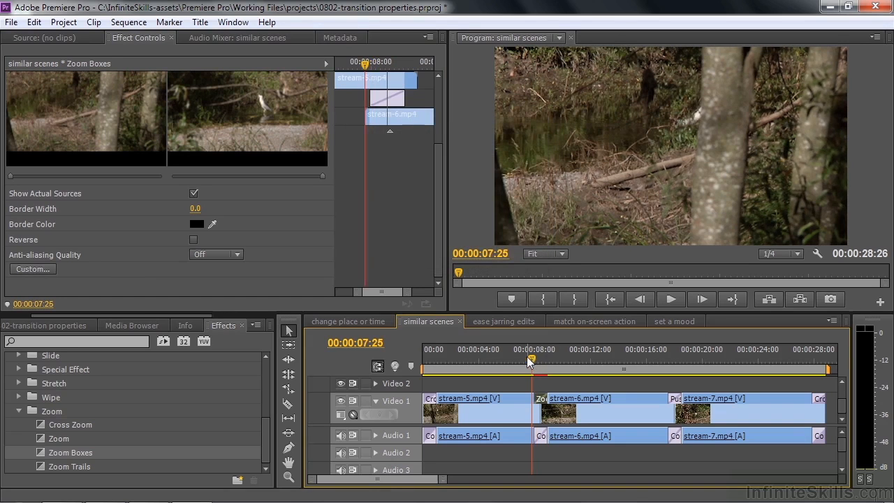
pyautogui.press('space')
pyautogui.press('space')
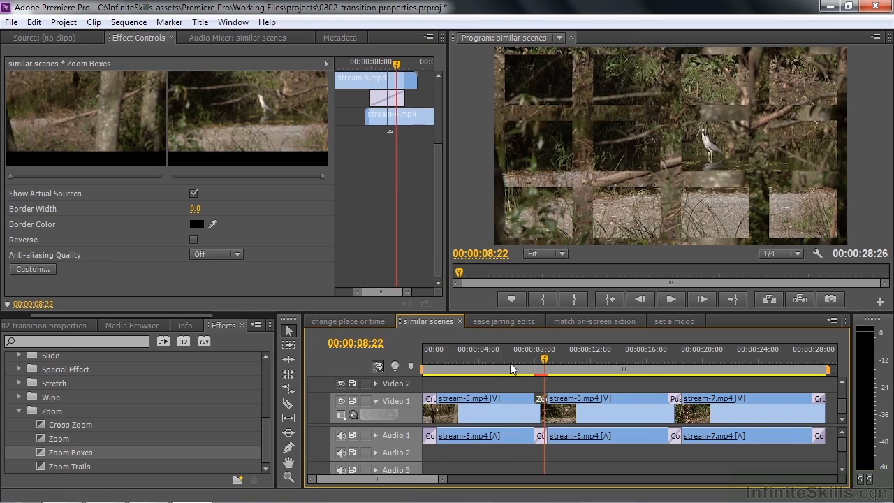
pyautogui.click(542, 361)
pyautogui.click(541, 361)
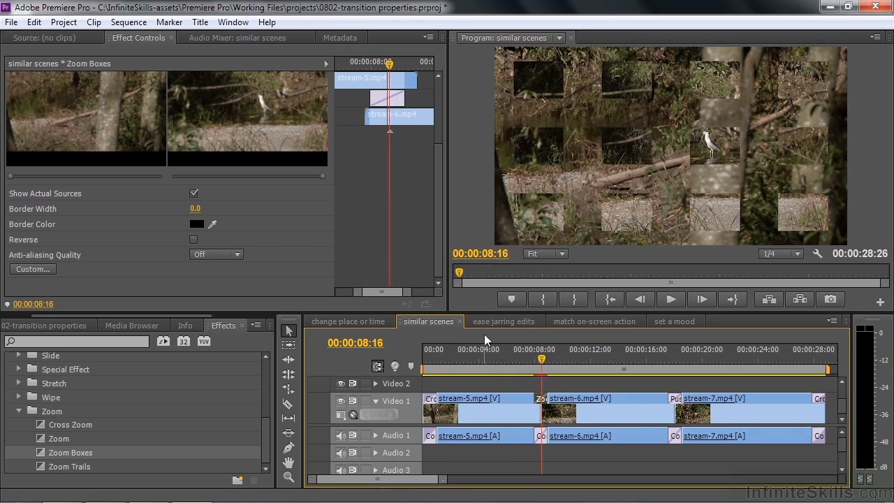
pyautogui.click(542, 360)
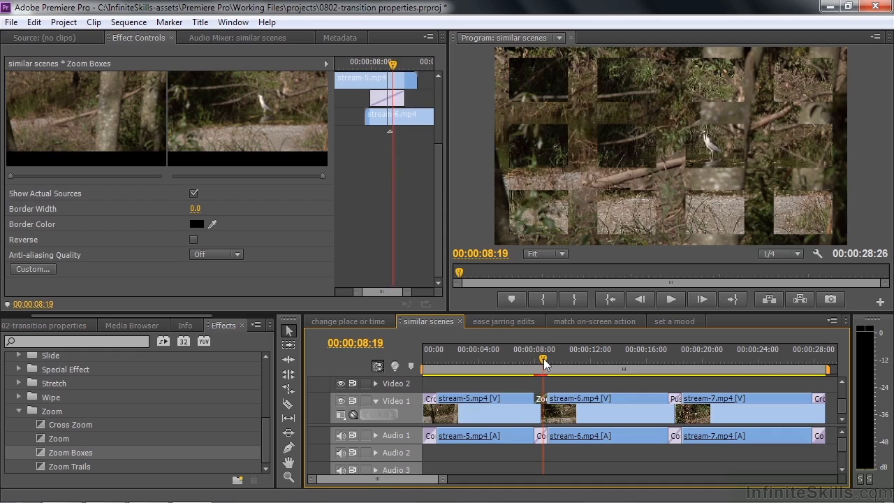
# Step: Set the Zoom Boxes transition's number of shapes to 5 wide and 6 high, and play through the transition
pyautogui.click(25, 272)
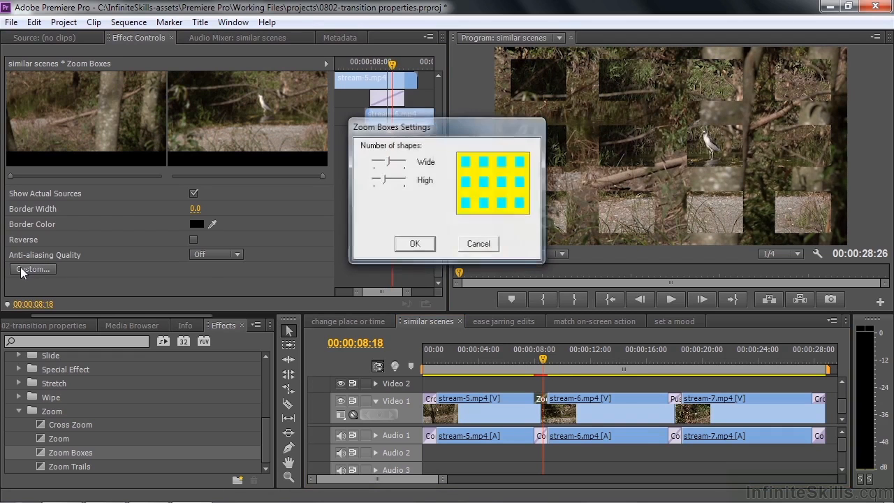
pyautogui.moveTo(389, 165); pyautogui.dragTo(399, 185)
pyautogui.click(414, 244)
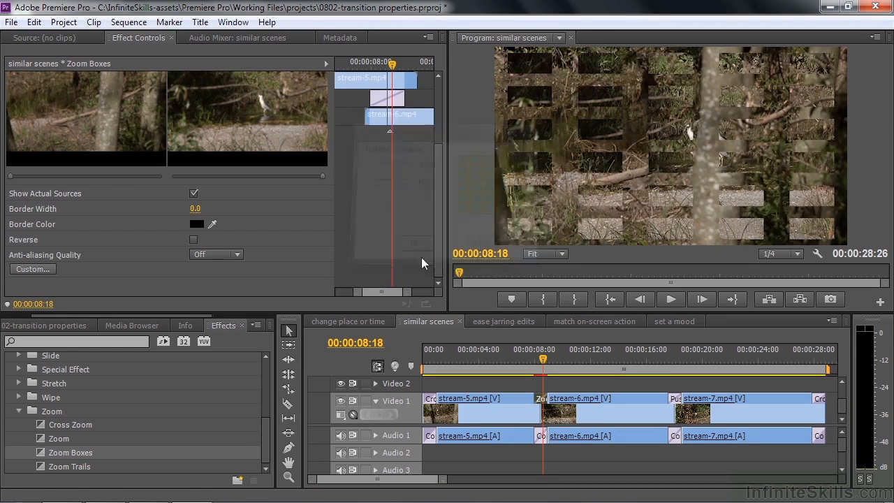
pyautogui.click(534, 354)
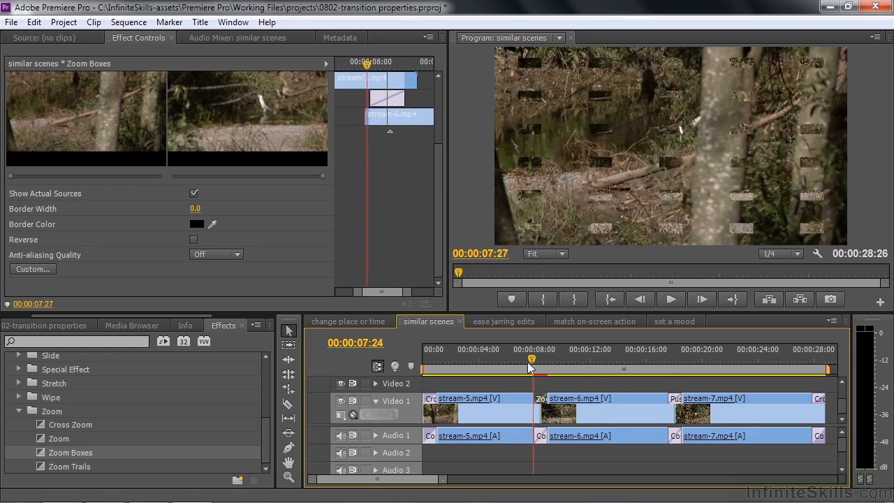
pyautogui.press('space')
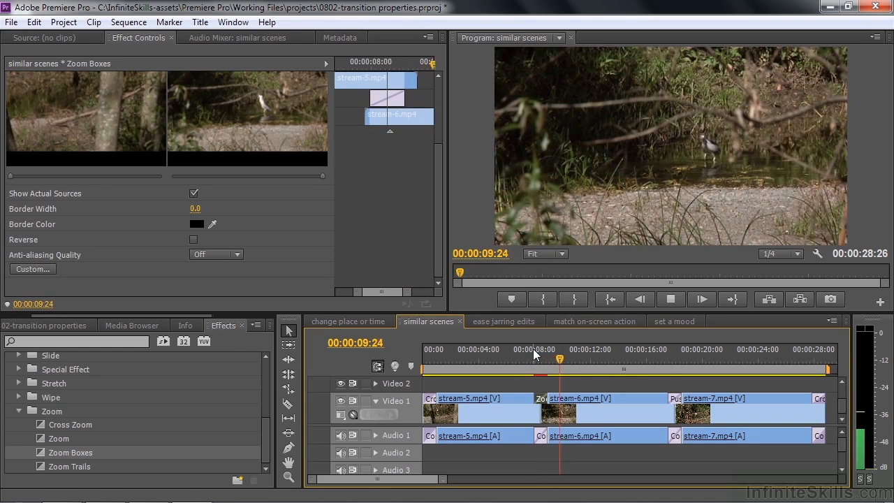
pyautogui.press('space')
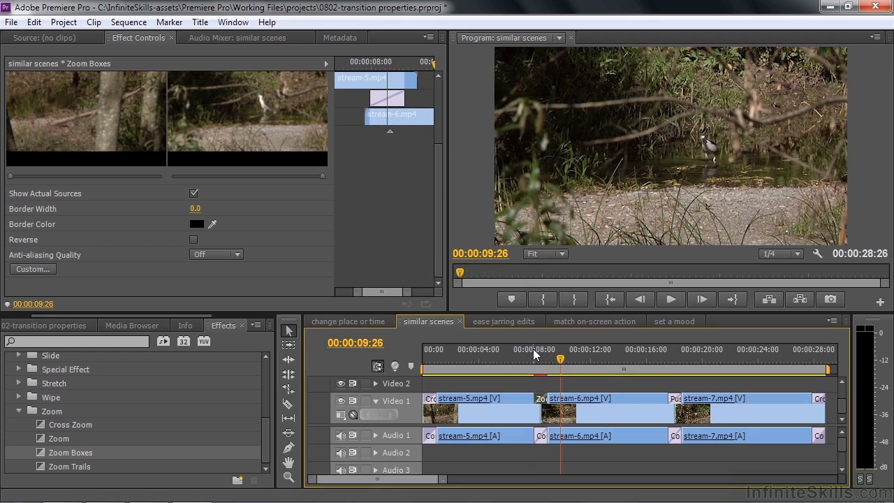